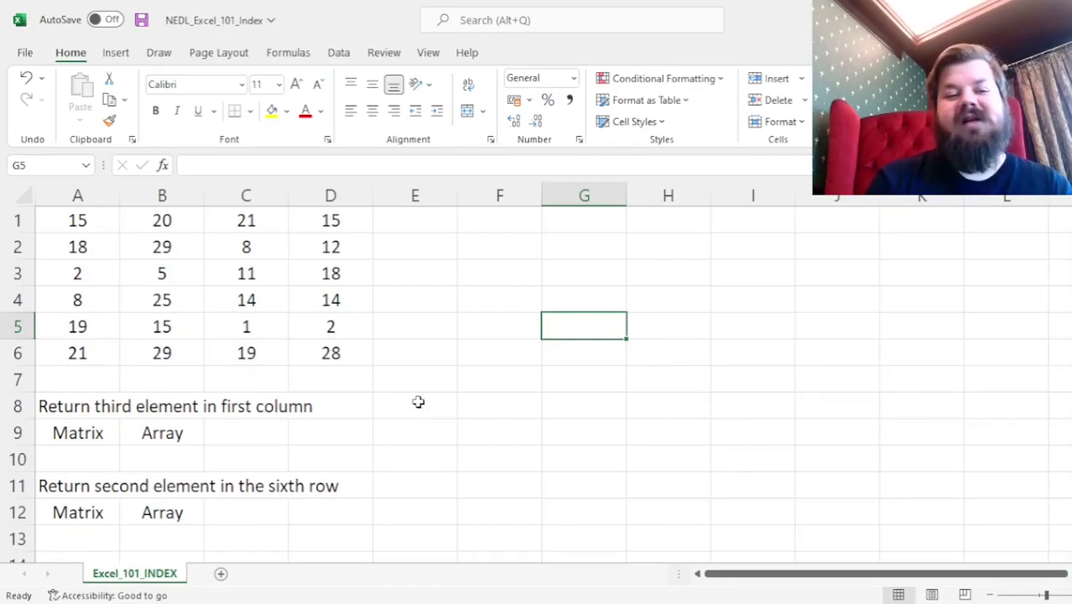
- Select the 6x4 number grid A1:D6, then go to the first exercise prompt in A8
drag(107, 221, 349, 357)
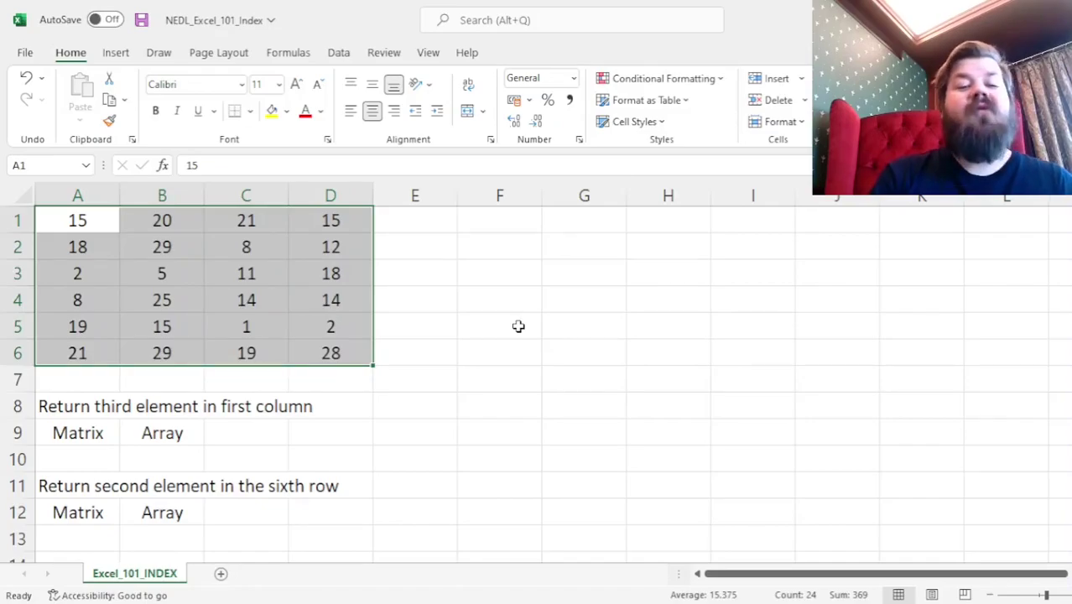
drag(72, 229, 356, 353)
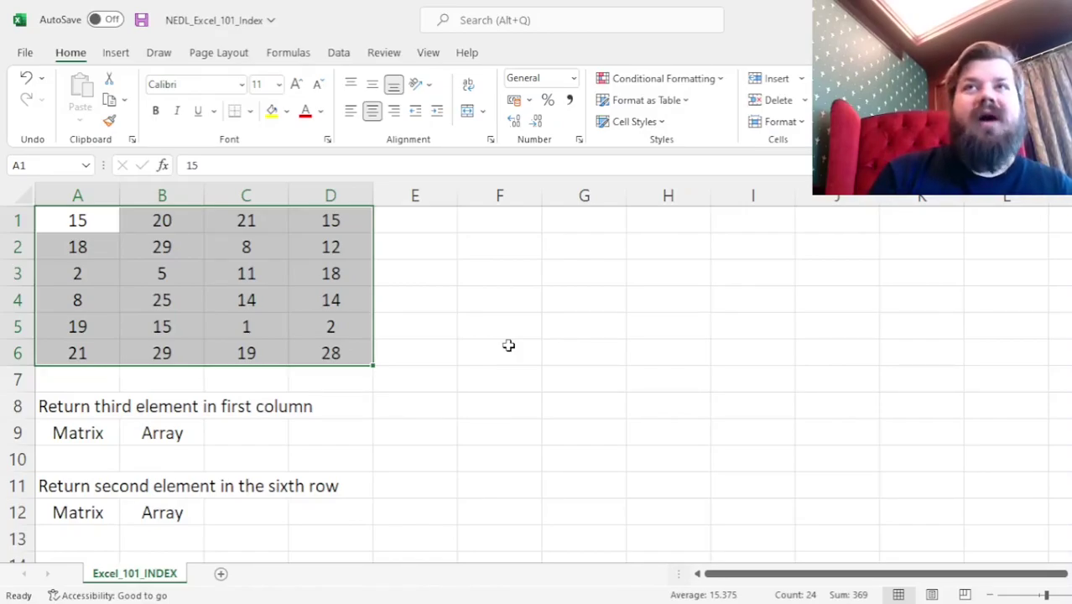
click(67, 409)
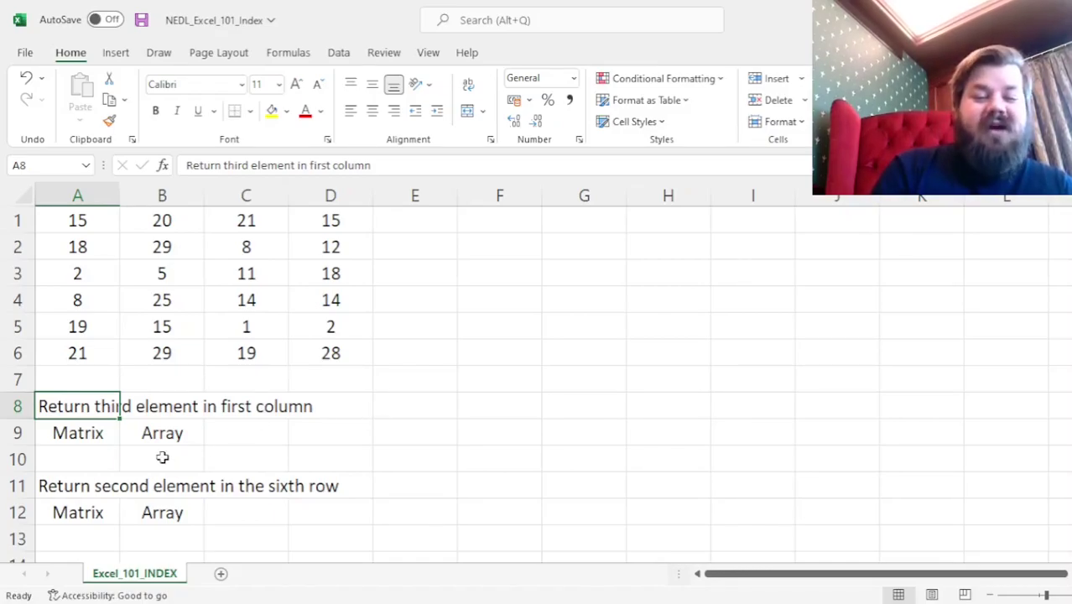
- Enter =INDEX(A1:D6,3,1) in A10 and centre the returned 2
click(82, 459)
text(=INDEX()
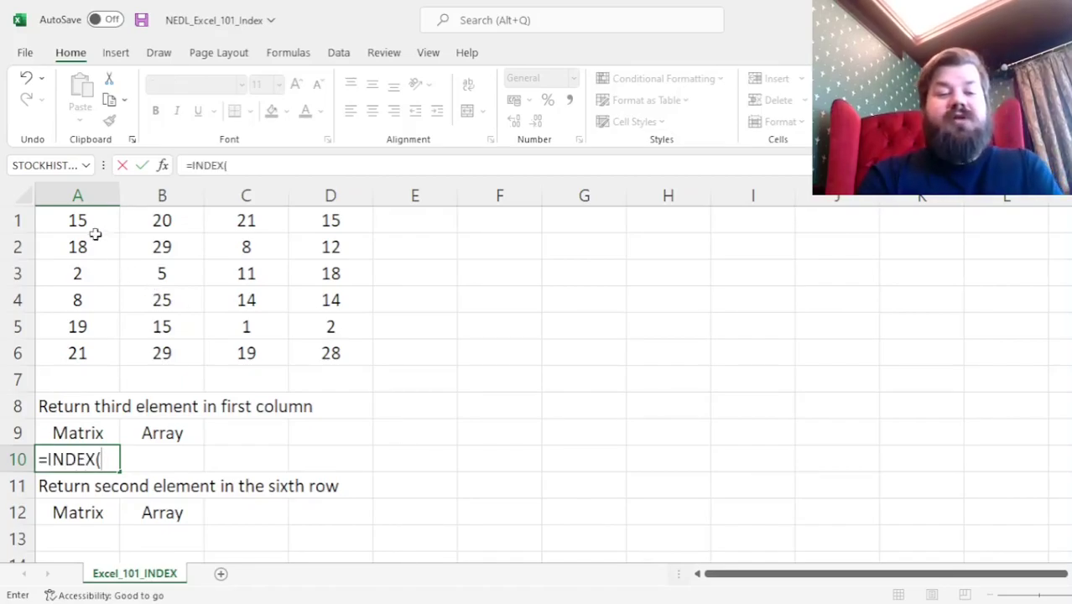
drag(96, 233, 328, 352)
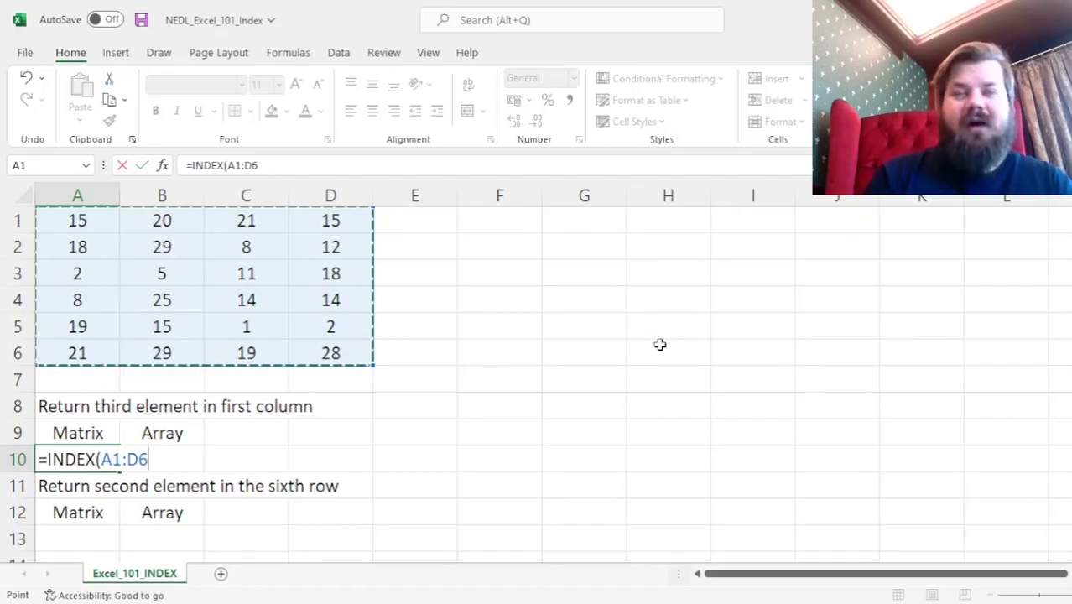
text(,)
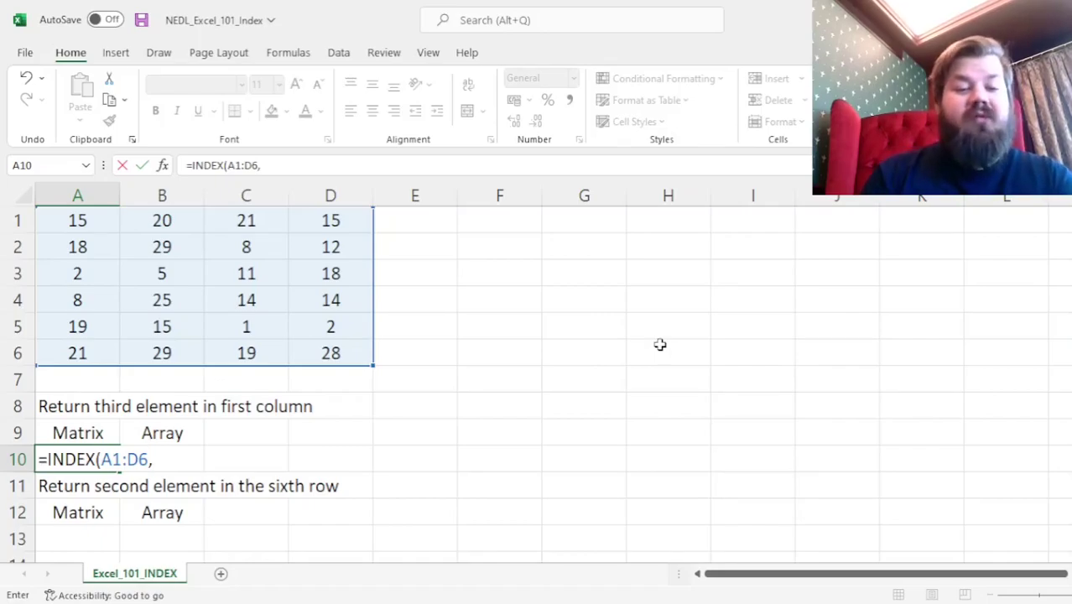
text(3,)
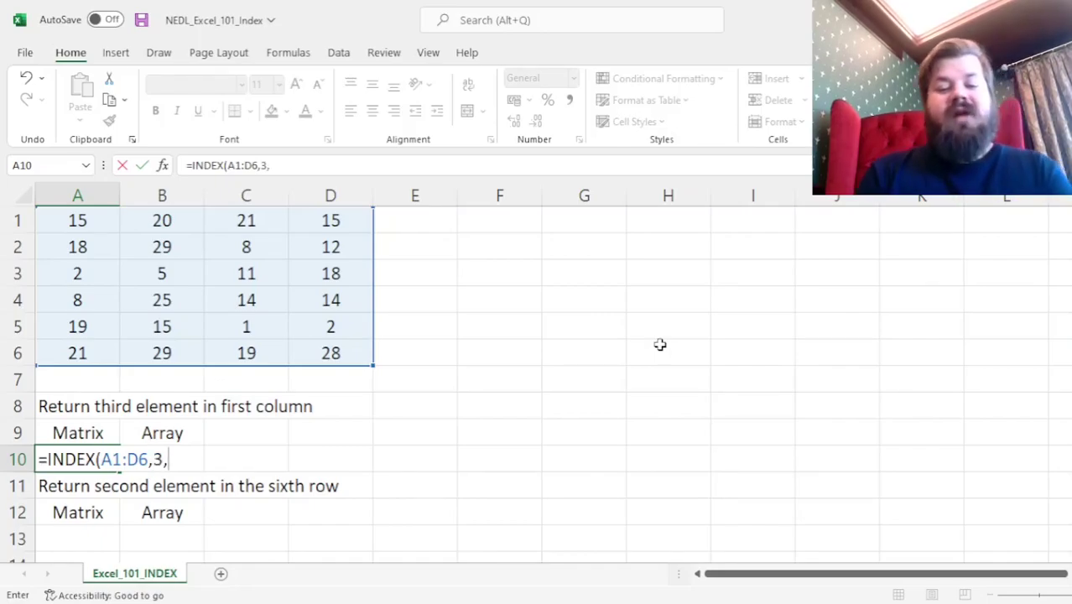
text(1))
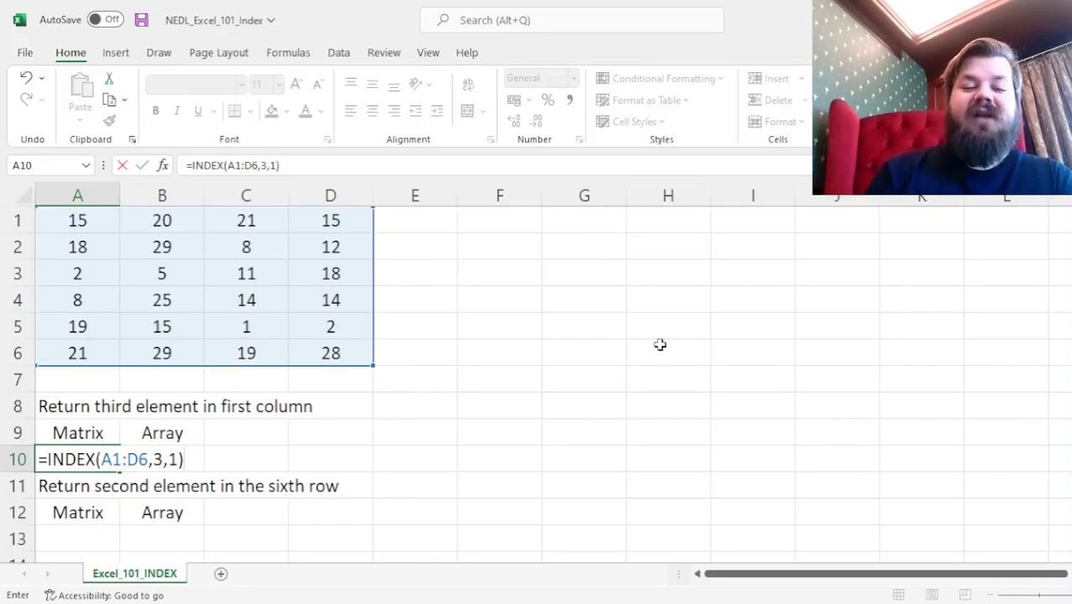
key(Return)
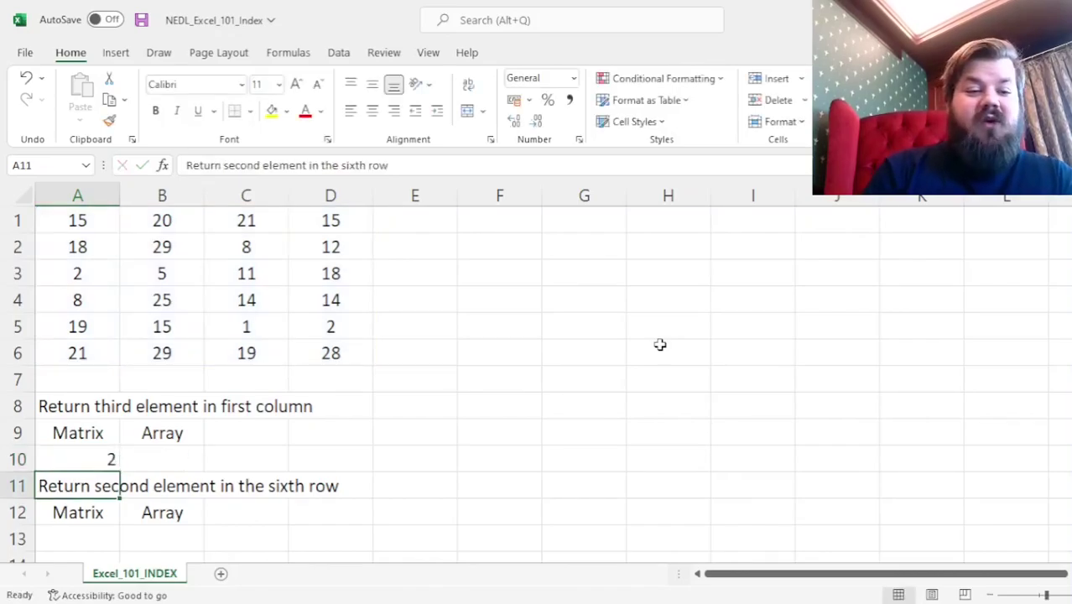
key(Up)
click(372, 110)
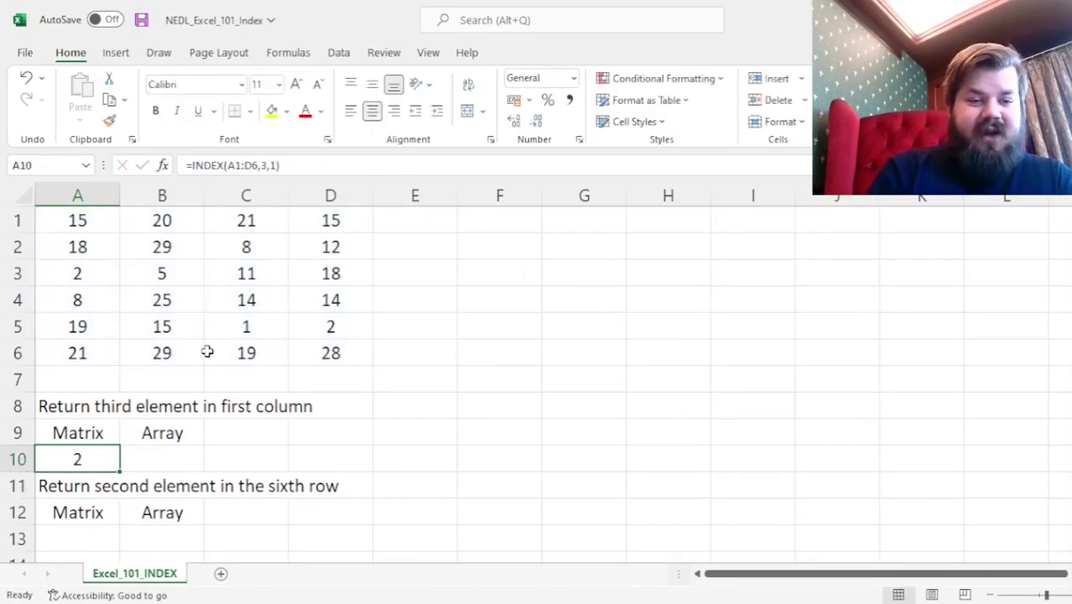
- Highlight the first three values of column A to confirm the third value is 2
click(86, 218)
drag(87, 218, 83, 269)
click(84, 272)
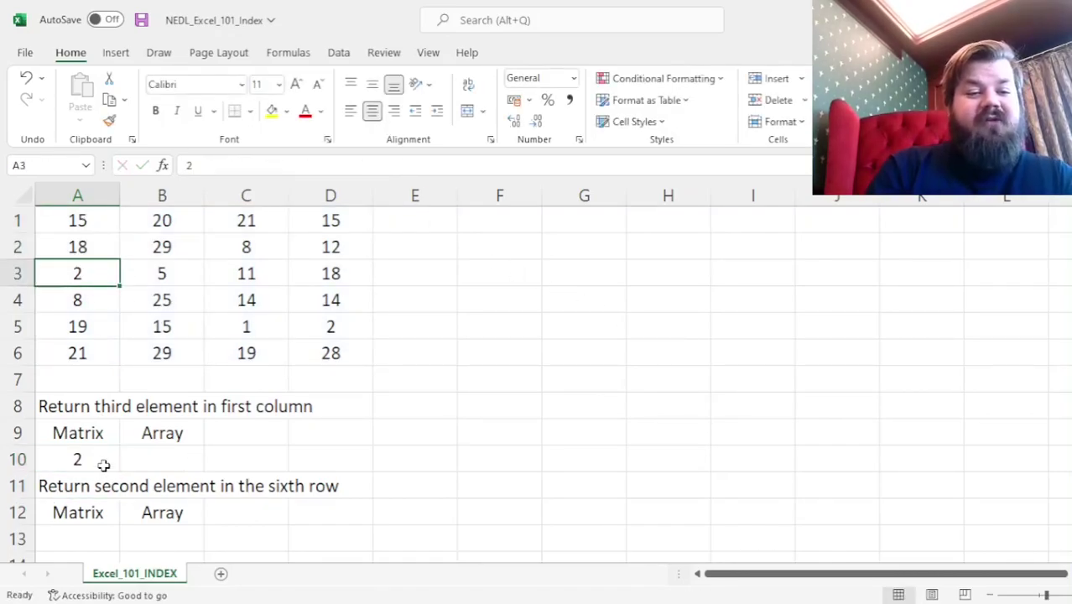
click(168, 462)
- Enter =INDEX(A1:A6,3) in B10 and centre the returned 2
text(=)
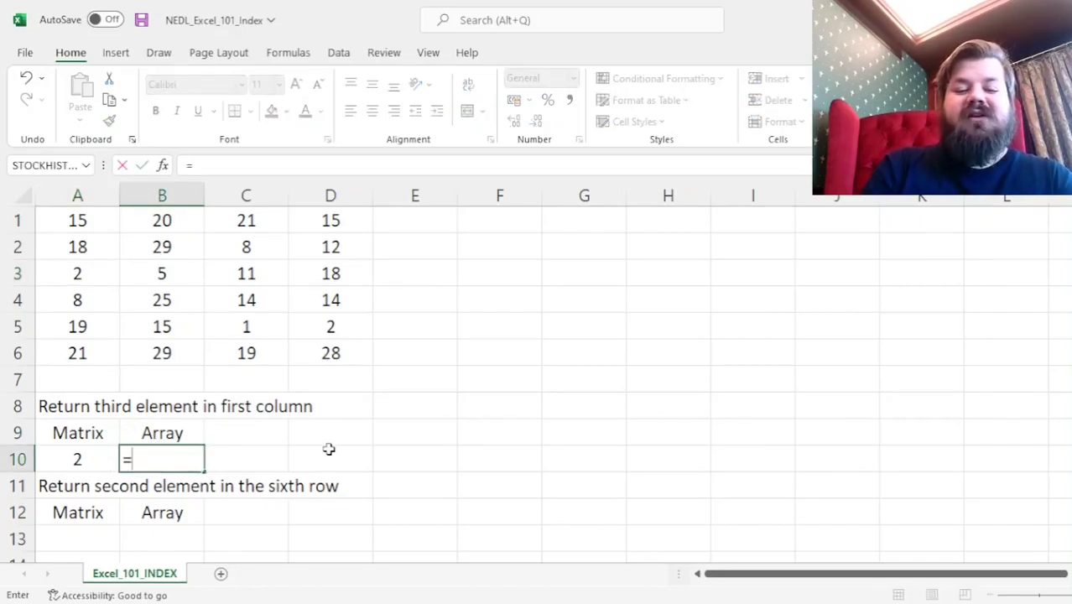
text(INDEX()
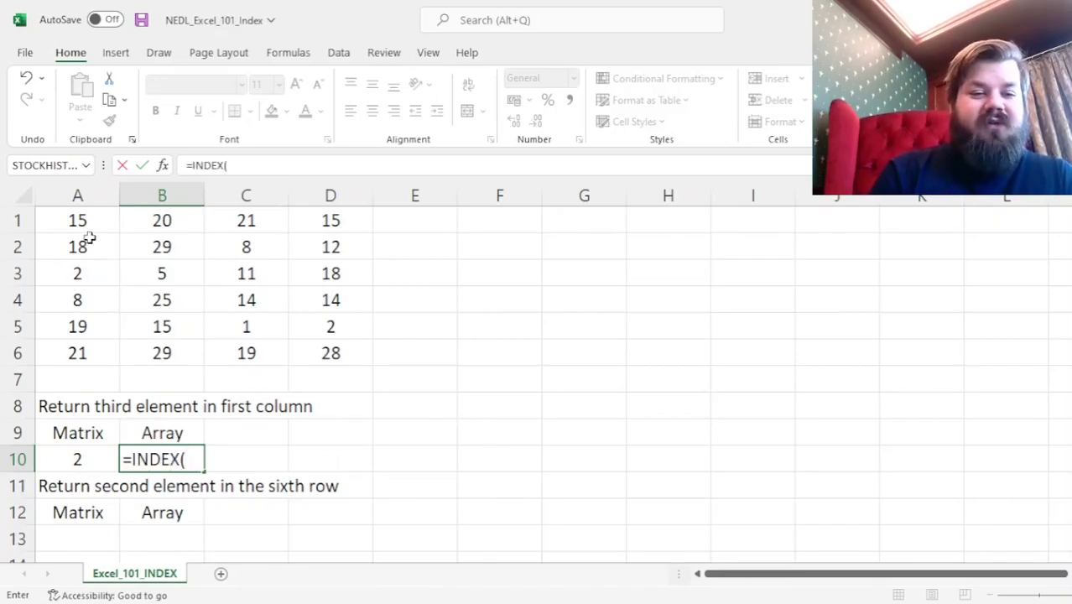
drag(81, 219, 84, 364)
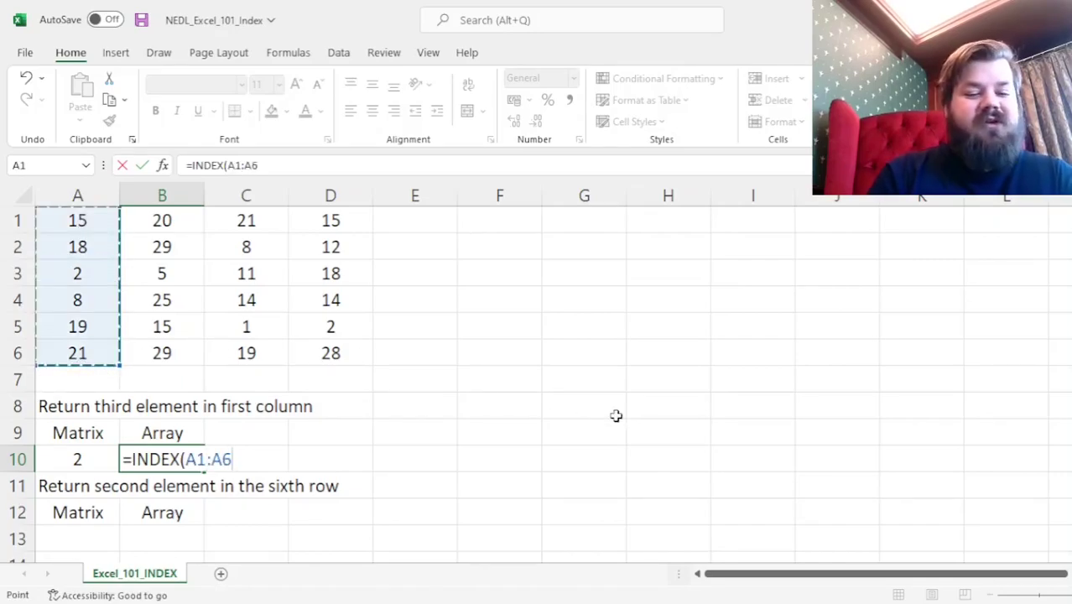
text(,3))
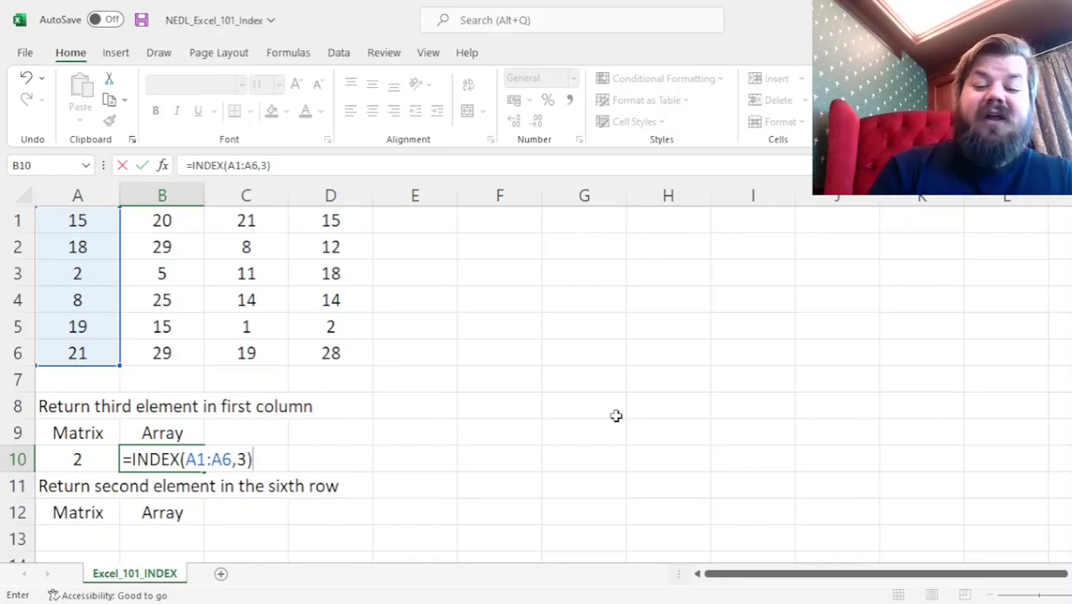
key(ctrl+Return)
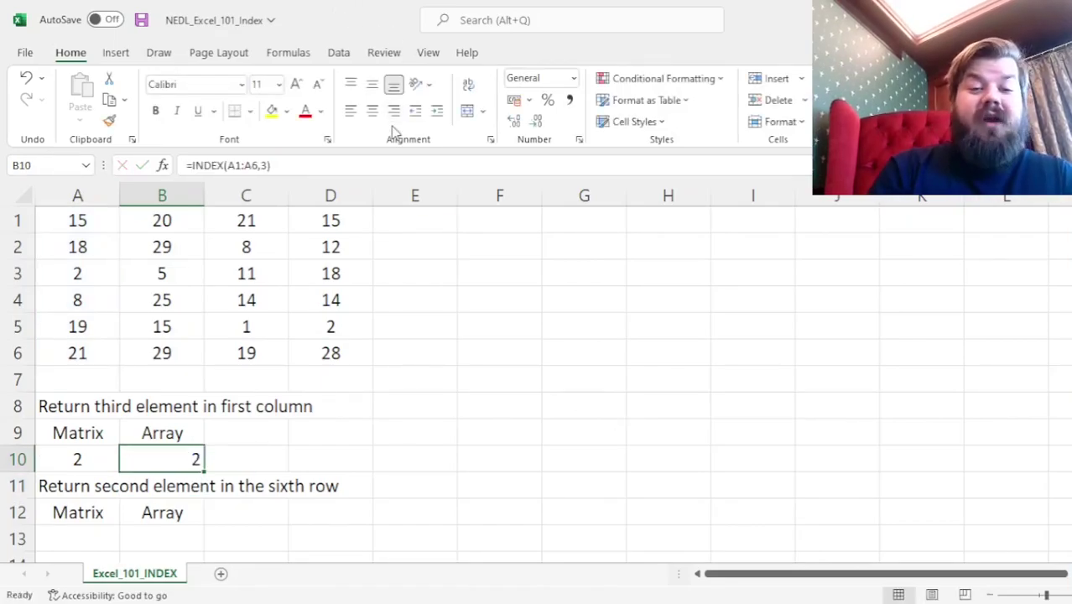
click(371, 111)
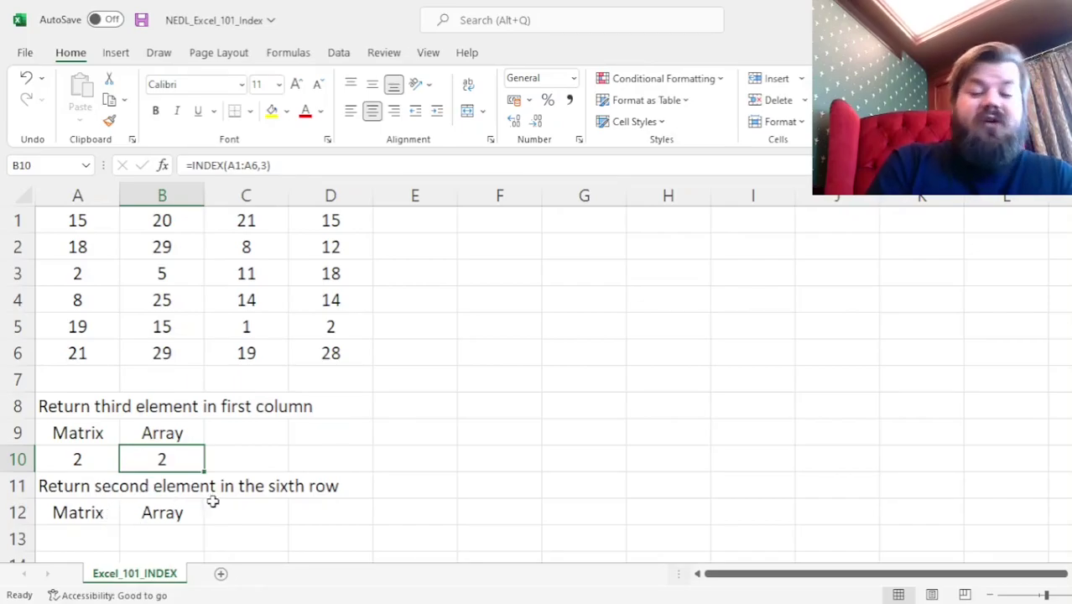
- Enter =INDEX(A1:D6,6,2) in A13 under the Matrix label, returning 29
click(143, 483)
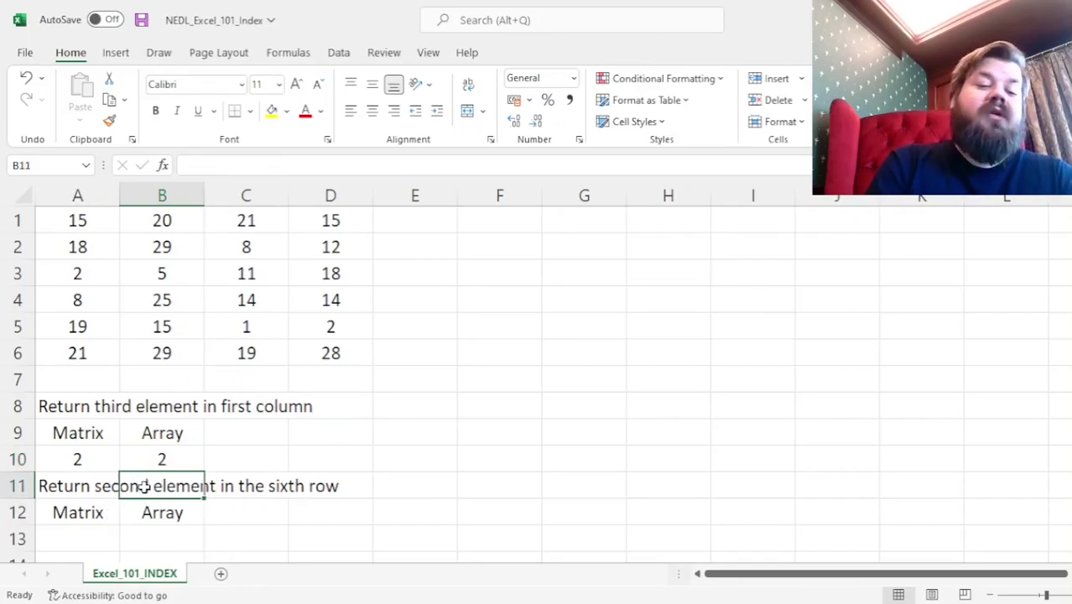
click(66, 491)
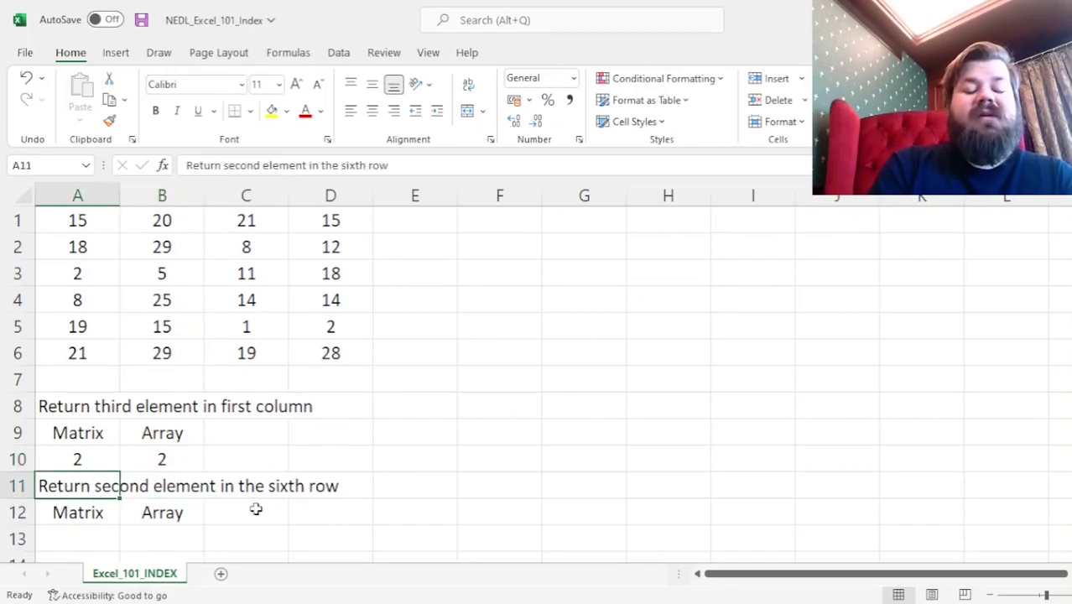
click(94, 525)
click(95, 530)
text(=)
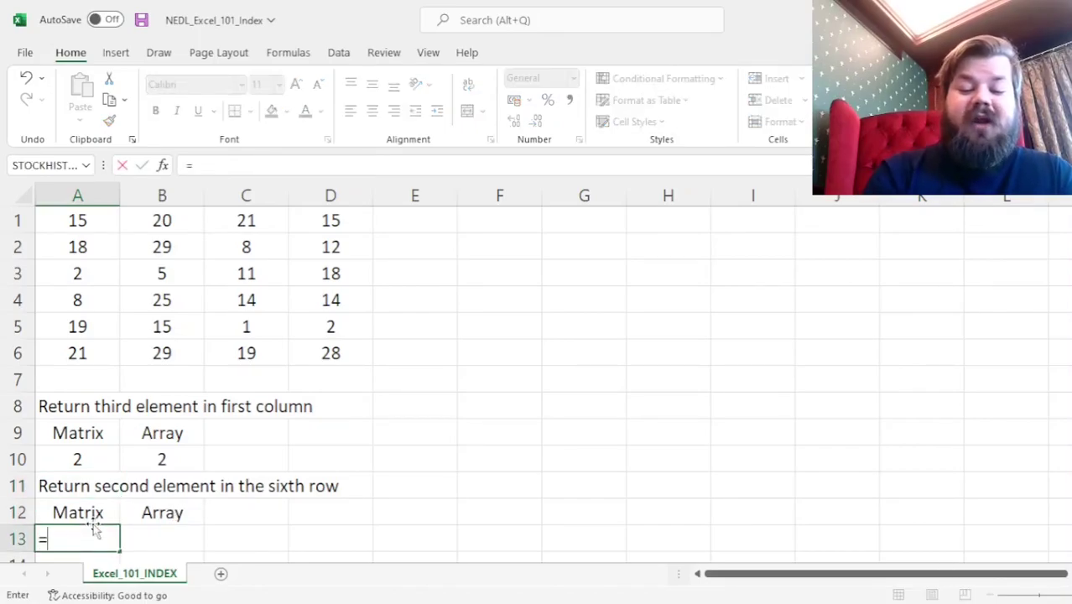
text(INDEX()
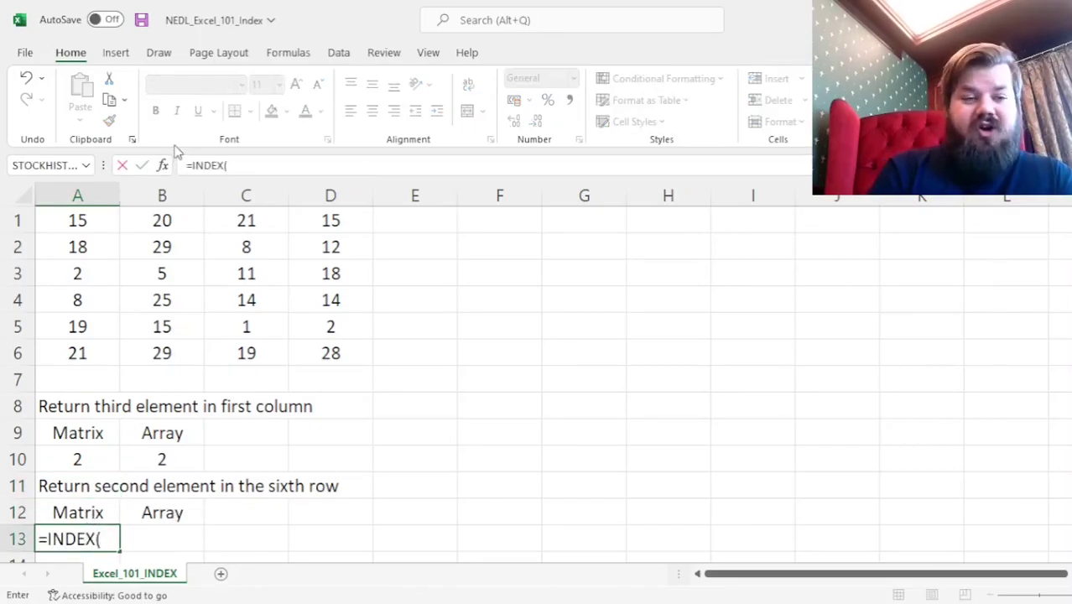
drag(78, 220, 348, 352)
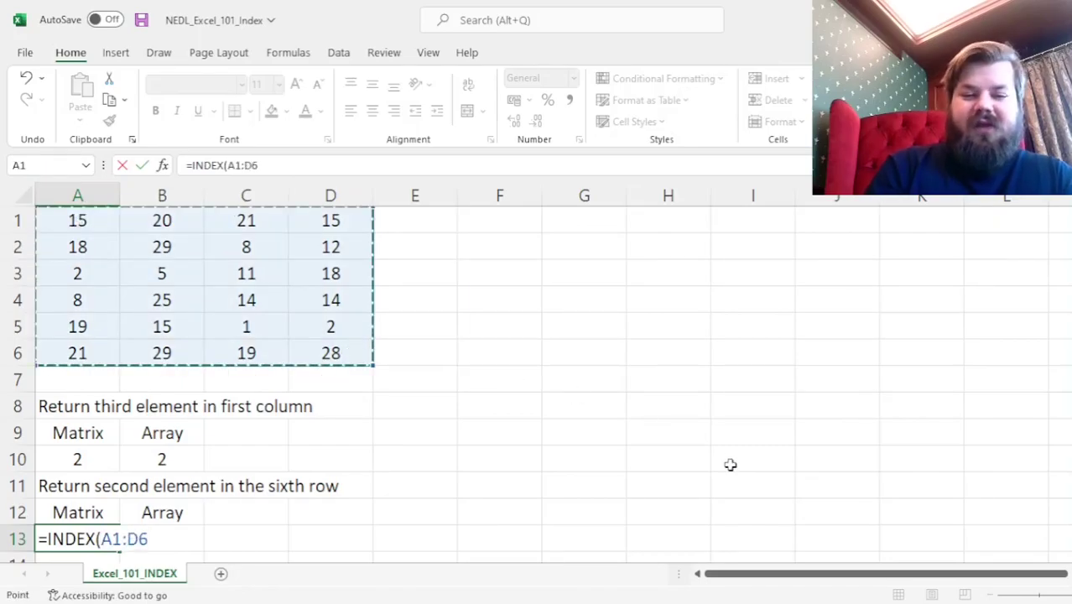
text(,)
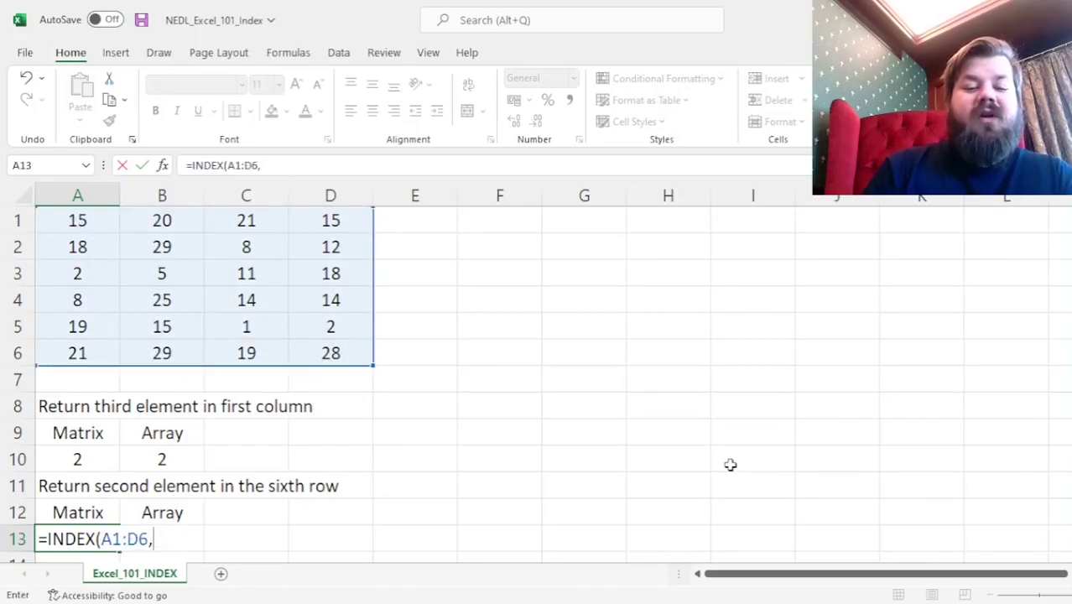
text(6,)
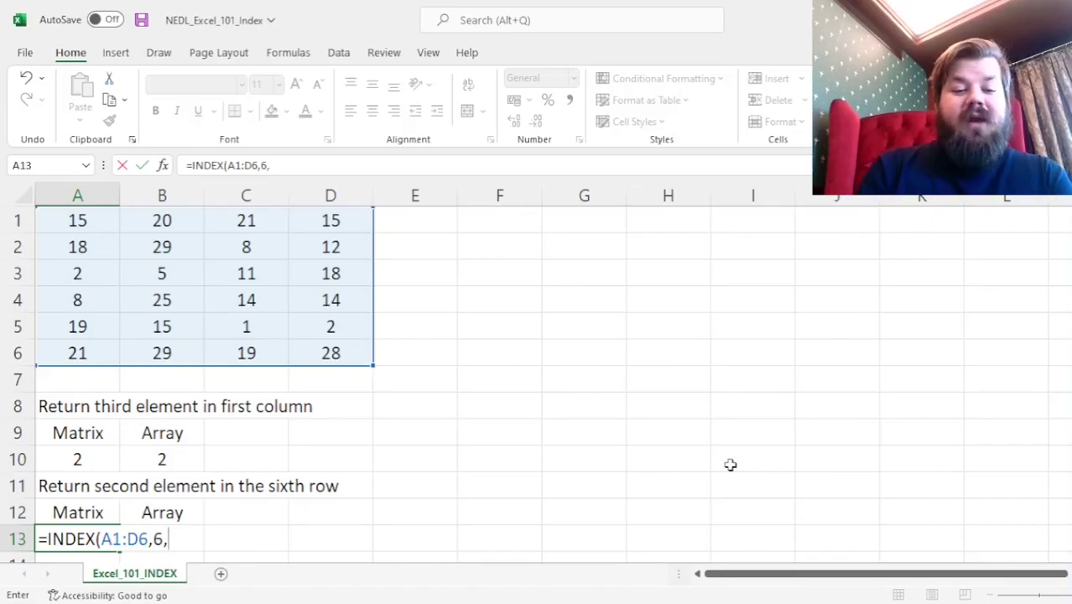
text(2))
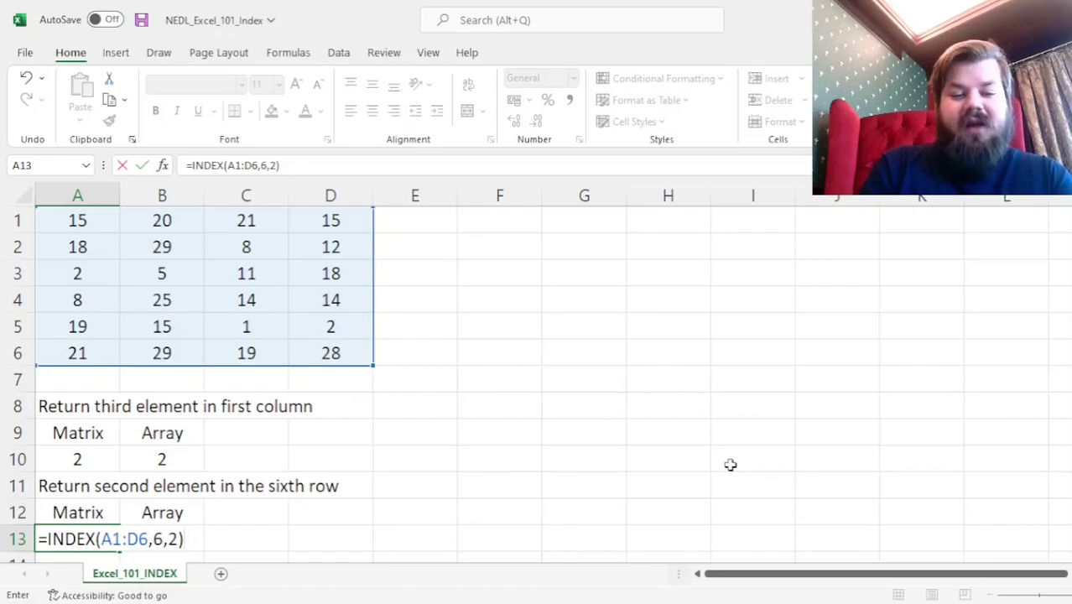
key(Return)
key(Up)
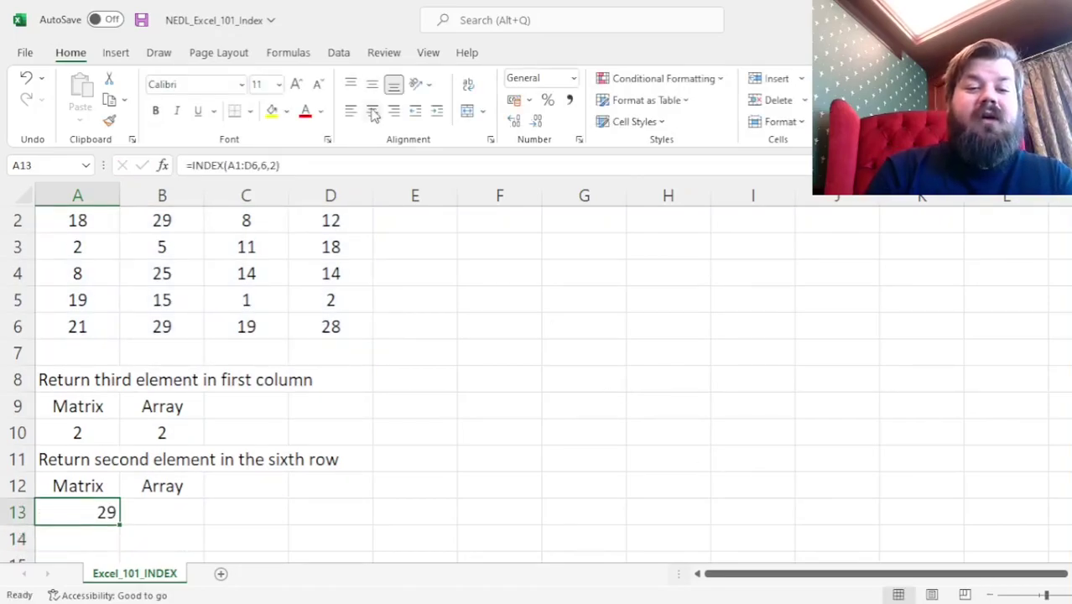
scroll(476, 274, up, 1)
- Enter =INDEX(A6:D6,2) in B13 and centre the returned 29
click(177, 527)
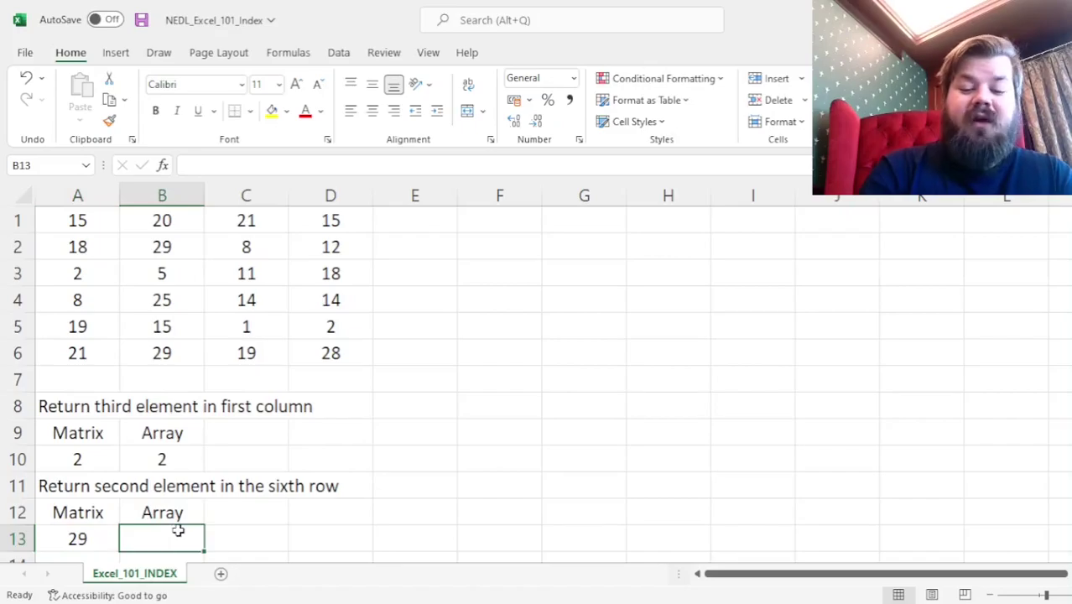
text(=INDEX()
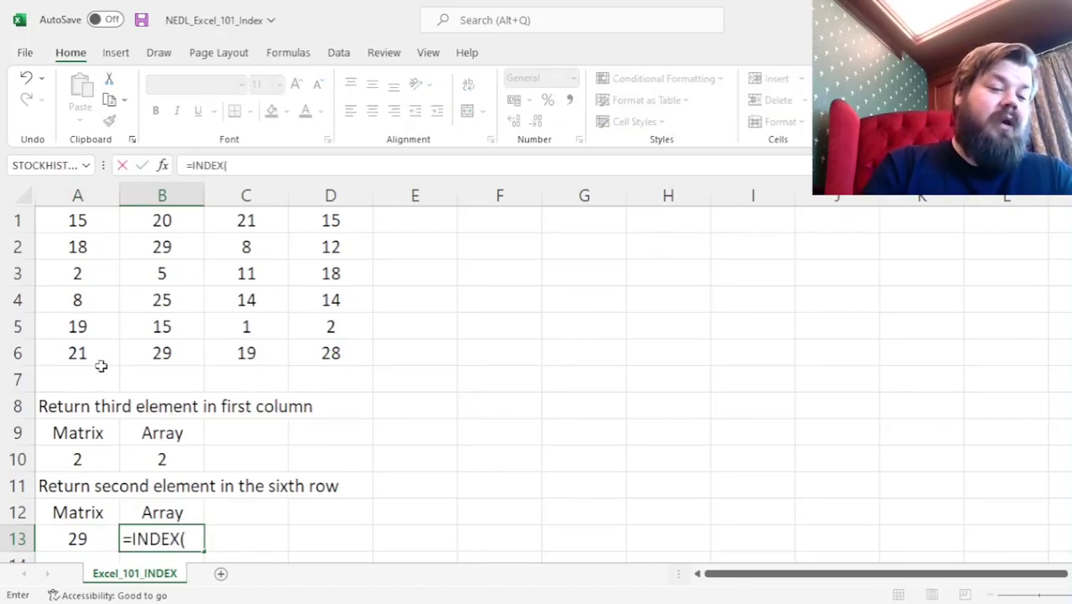
drag(311, 354, 57, 354)
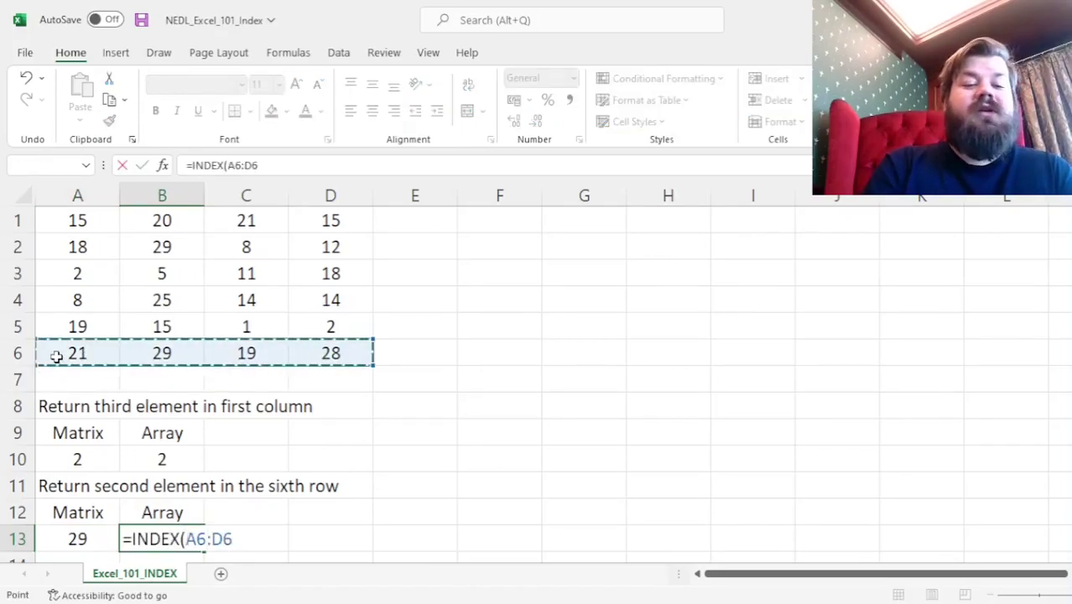
text(,)
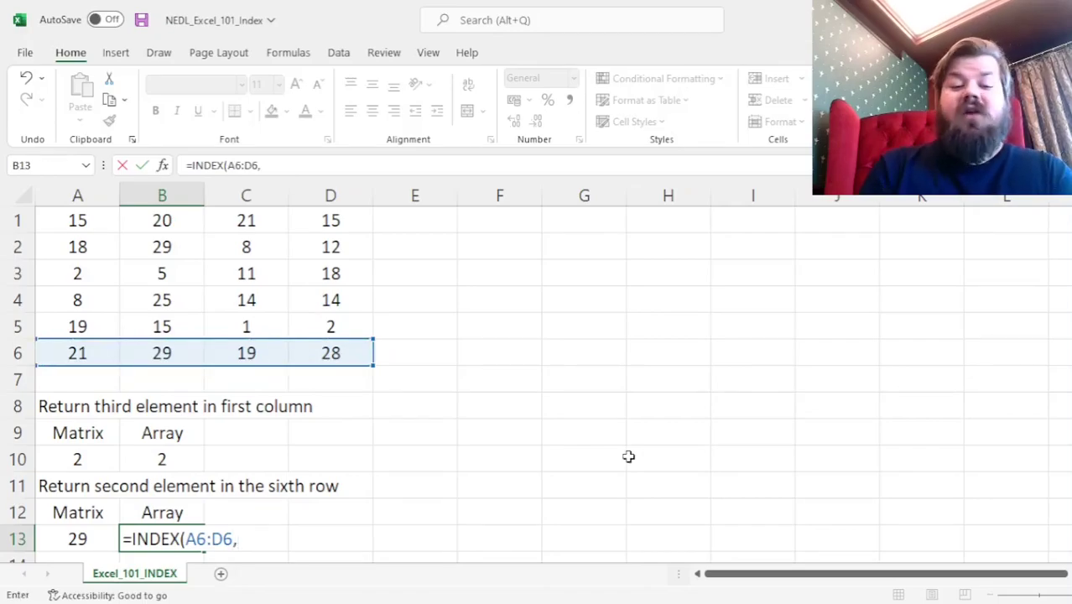
text(2)
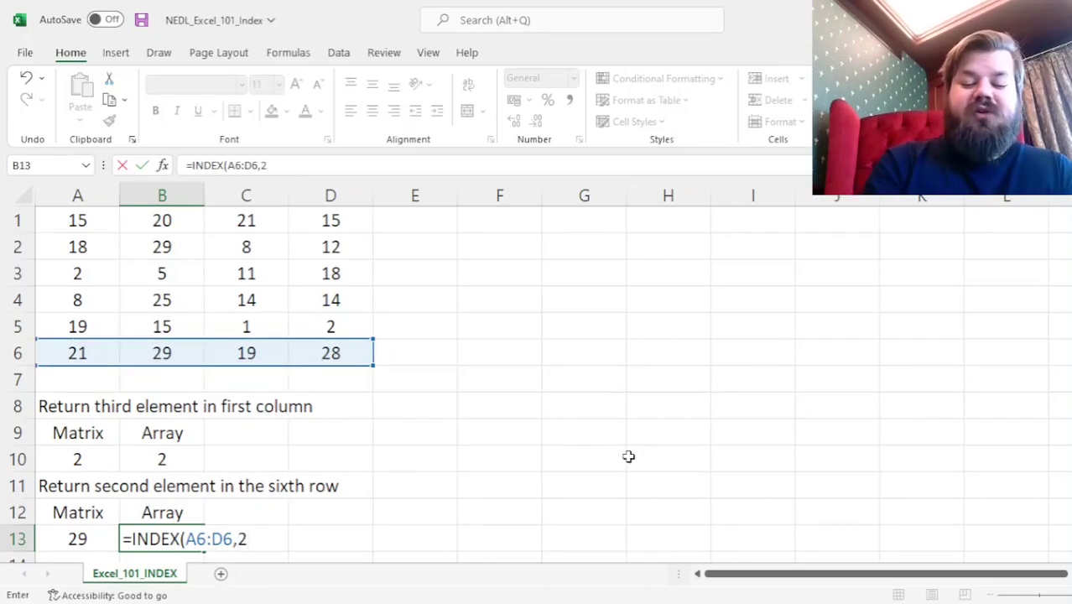
key(Return)
key(Up)
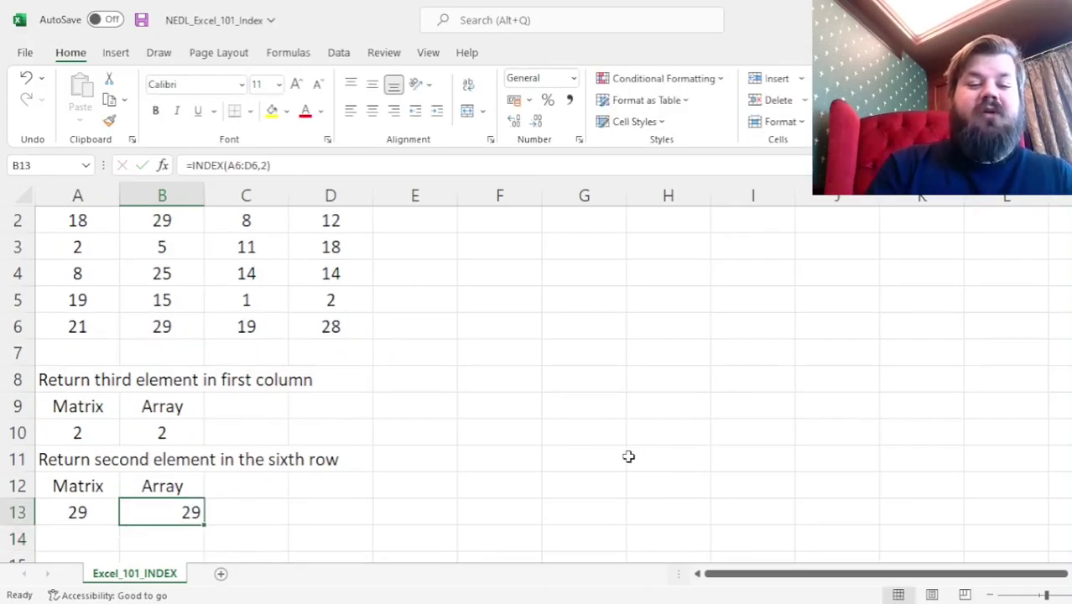
click(372, 111)
scroll(423, 214, up, 1)
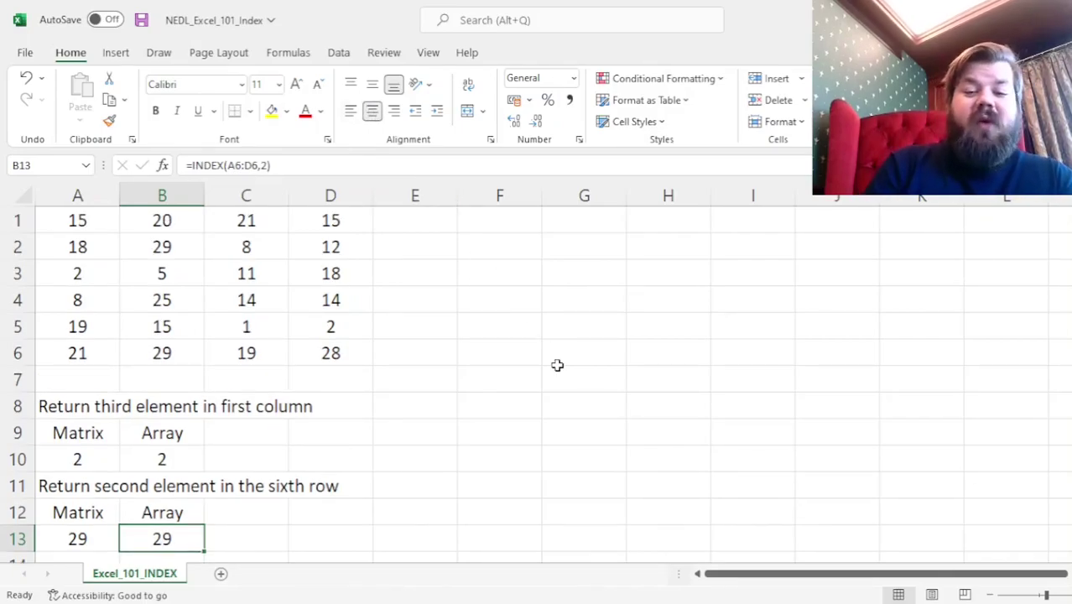
- Enter the row input 6 in G5 and the column input 2 in G6
click(565, 334)
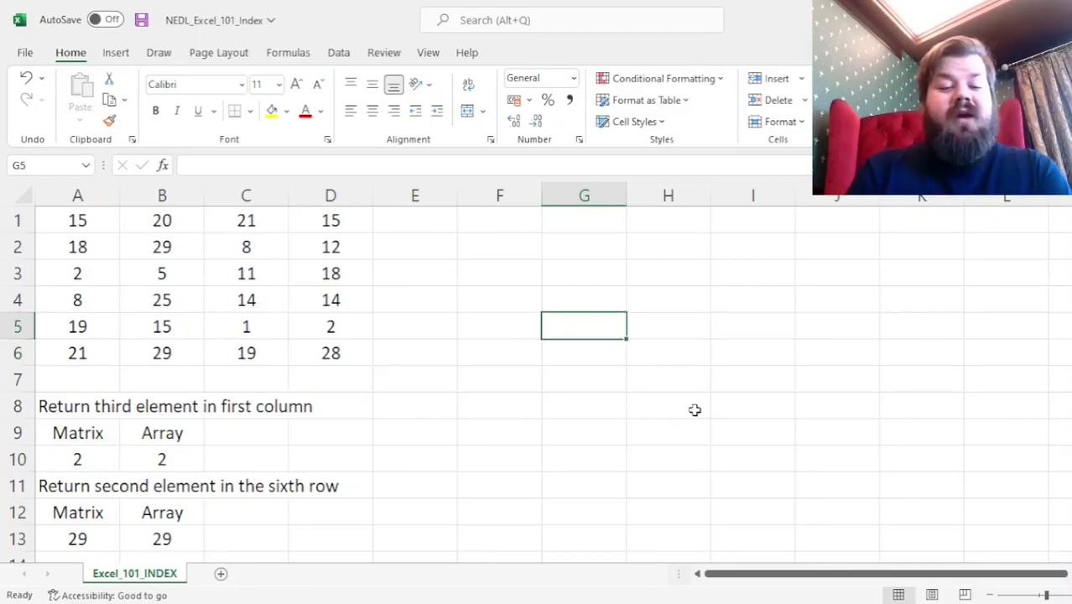
text(6)
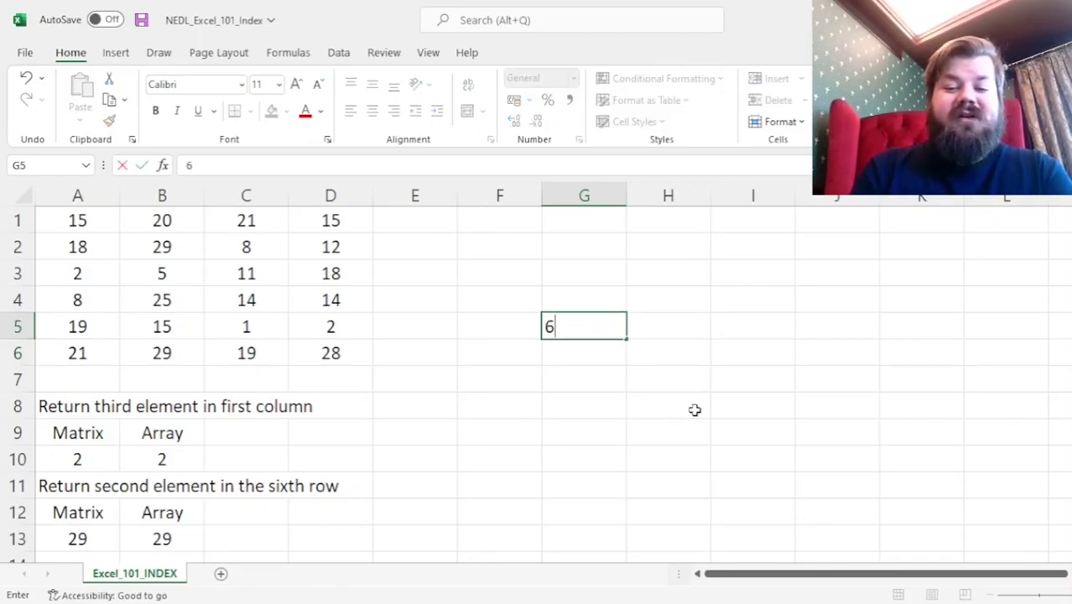
key(Return)
text(2)
key(Up)
- Label F5:F7 as Row, Column and Element, correcting the misspelled Row label
key(Left)
text(Rw)
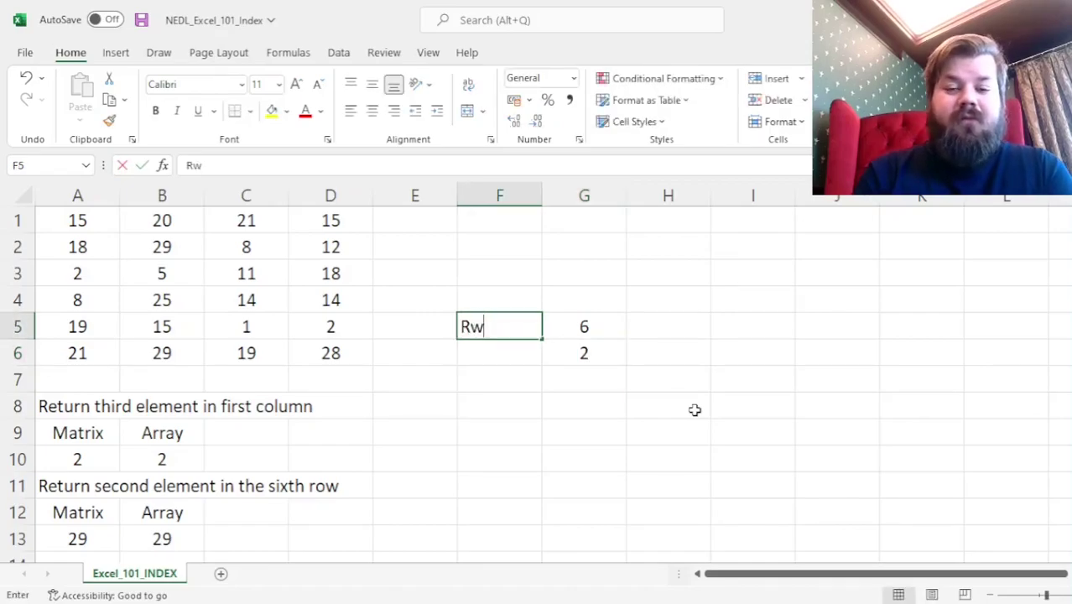
key(Return)
key(Up)
text(Row)
key(Return)
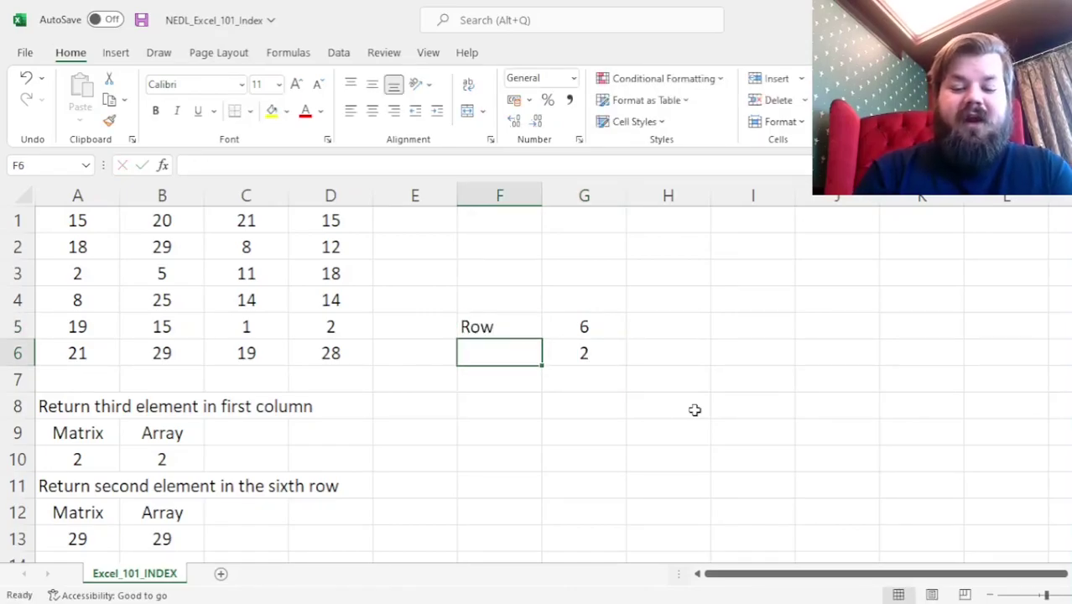
text(Column)
key(Return)
text(Element)
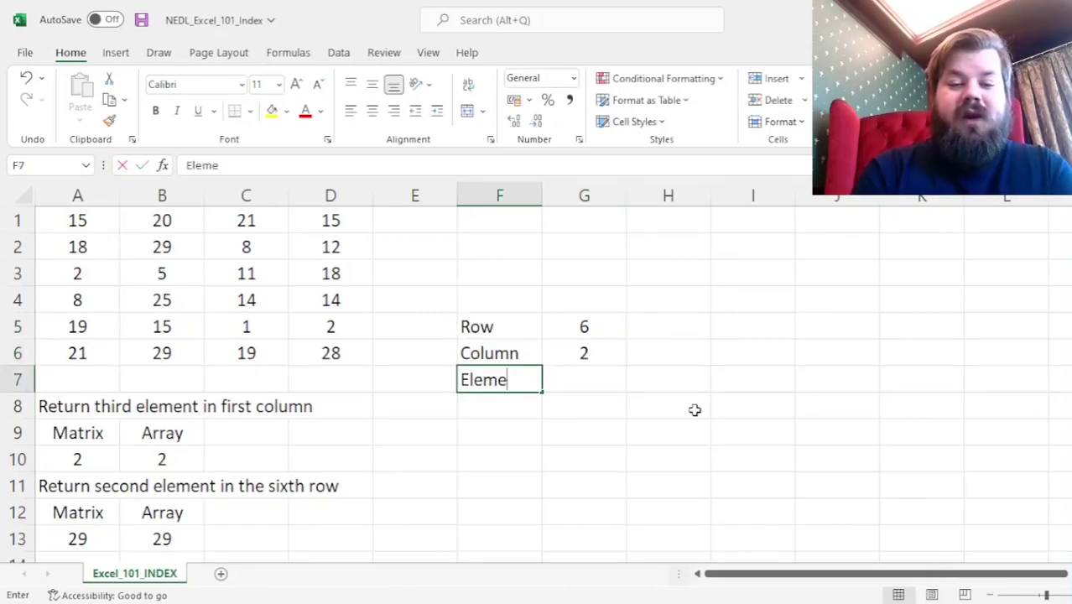
- Enter =INDEX(A1:D6,G5,G6) in G7, returning 29
key(Tab)
text(=INDEX()
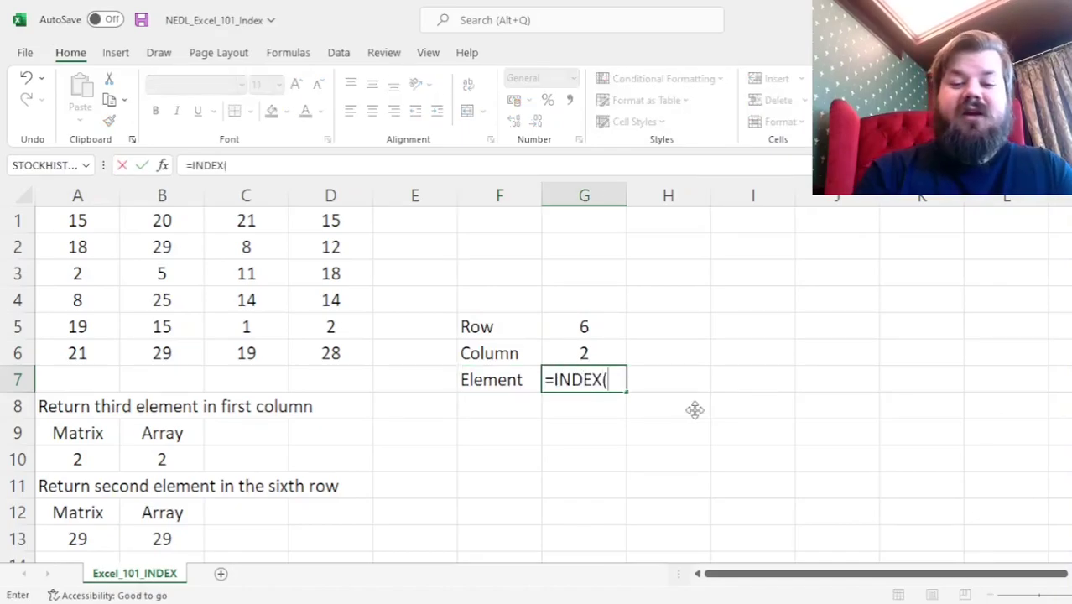
drag(97, 213, 329, 353)
text(,)
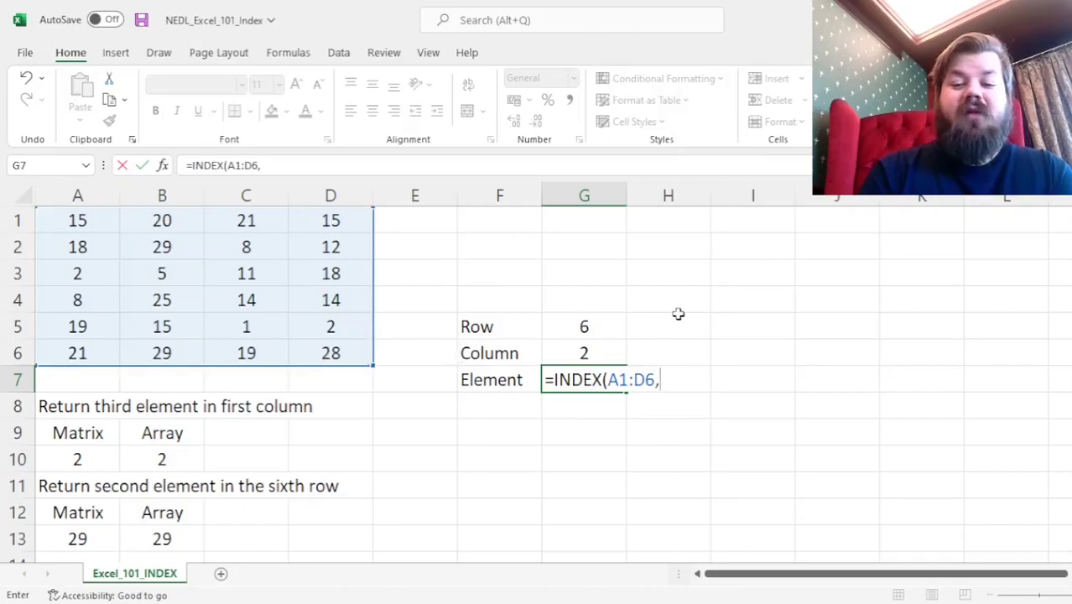
click(617, 328)
text(,)
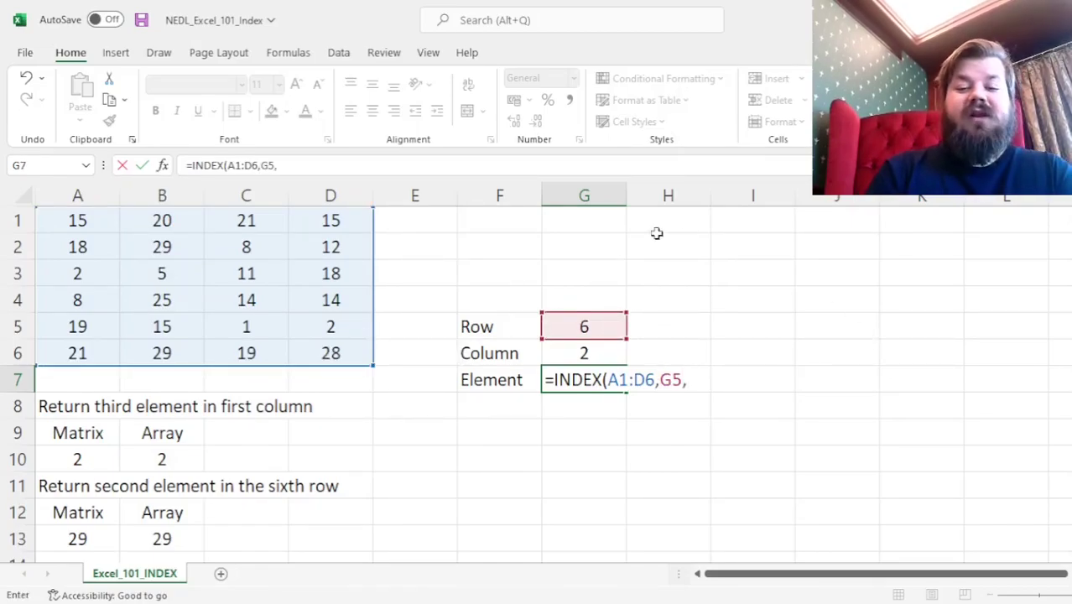
click(599, 353)
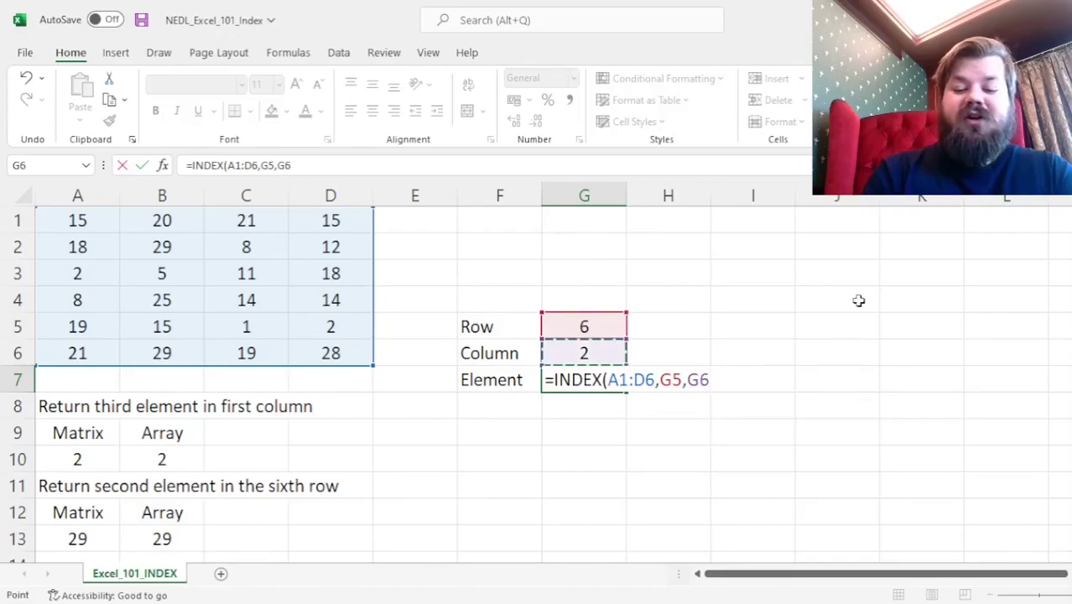
text())
key(Return)
key(Up)
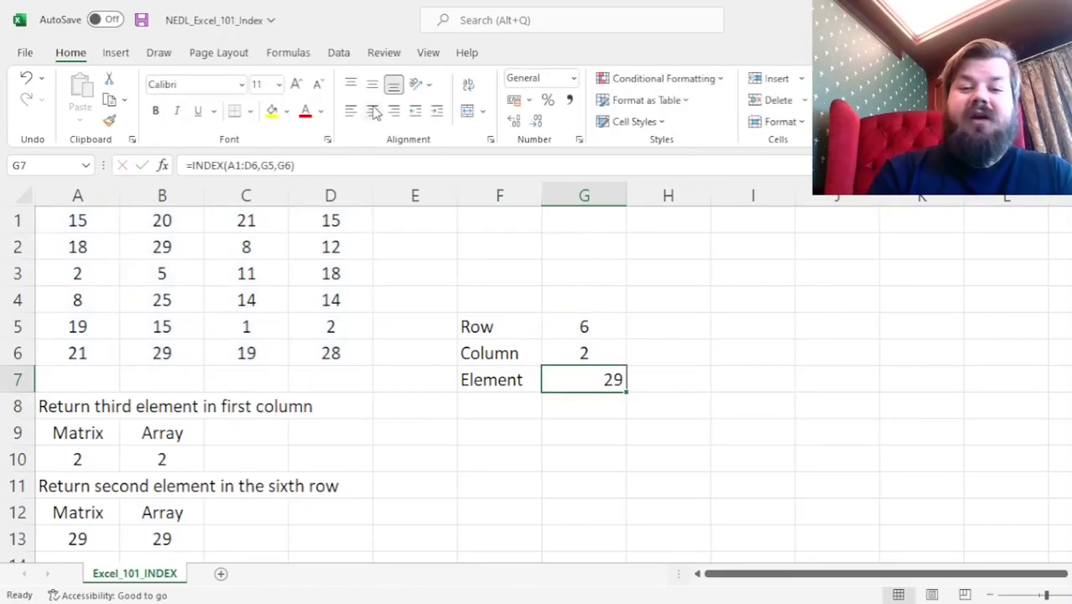
key(Up)
key(Up)
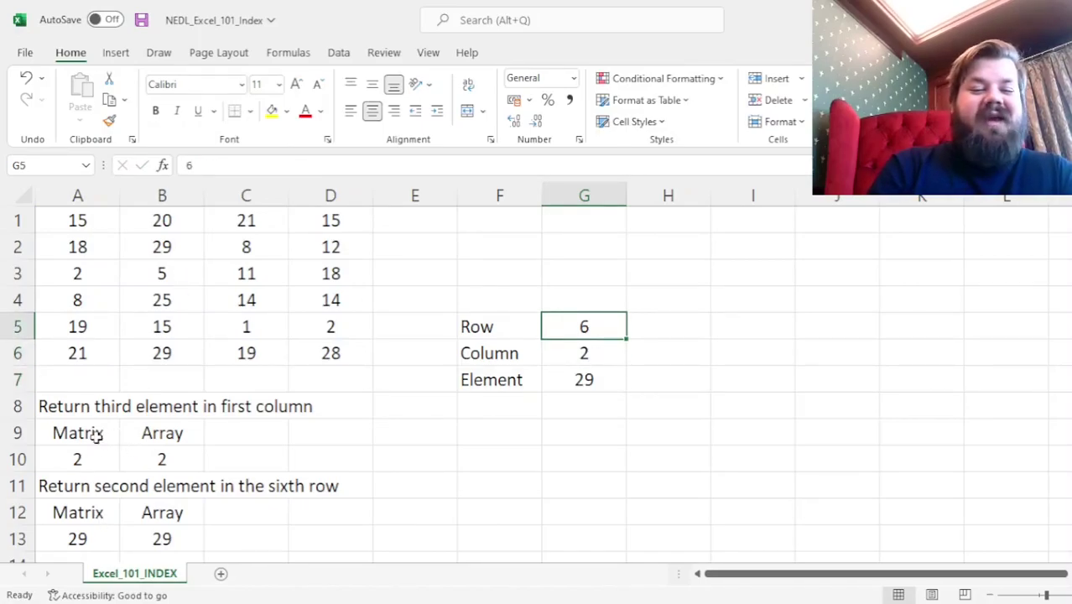
- Change the column input to 1 and row input to 3, so G7 returns 2 like A10:B10
drag(96, 434, 167, 455)
click(184, 460)
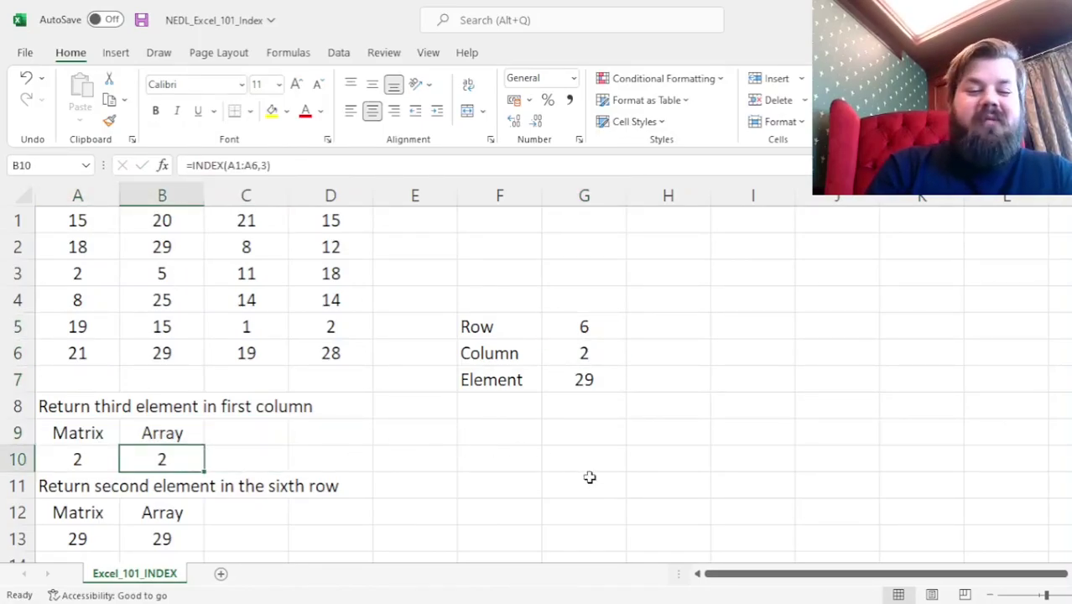
click(584, 352)
text(1)
key(Up)
text(3)
key(Return)
key(Return)
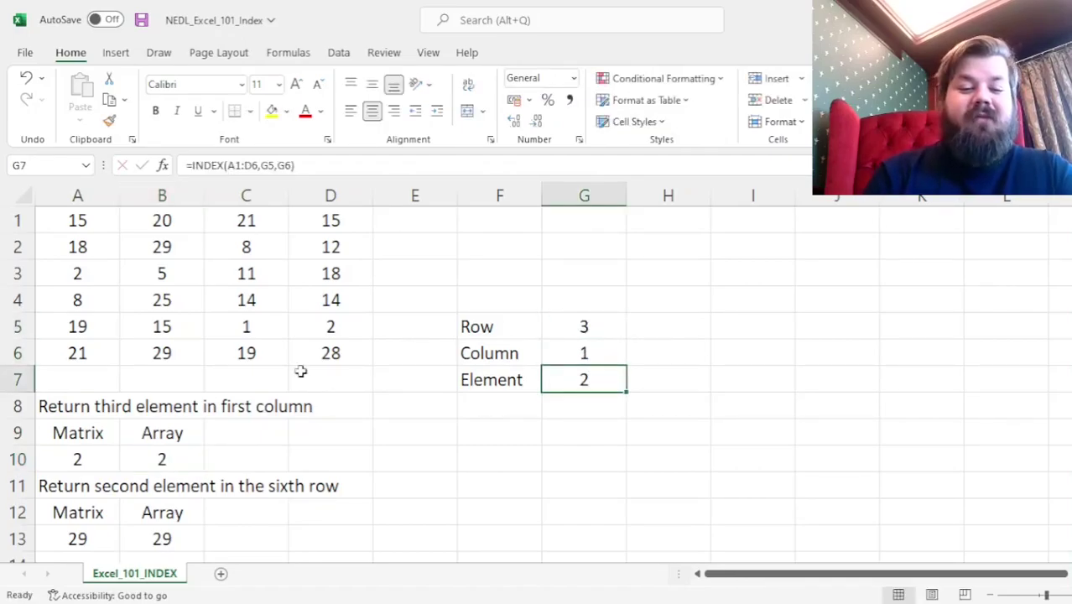
drag(83, 458, 175, 456)
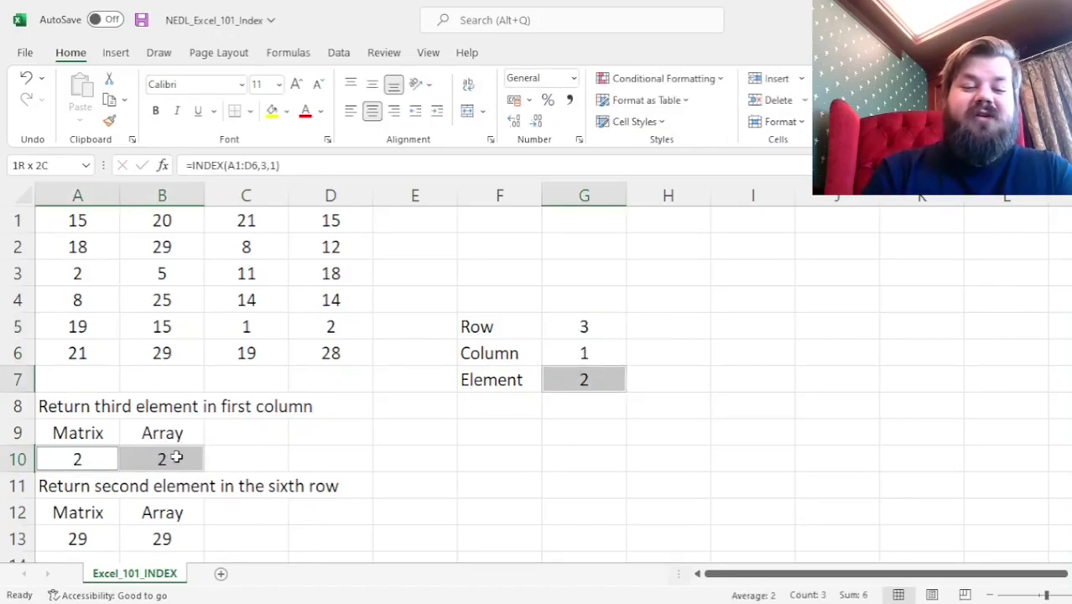
click(497, 432)
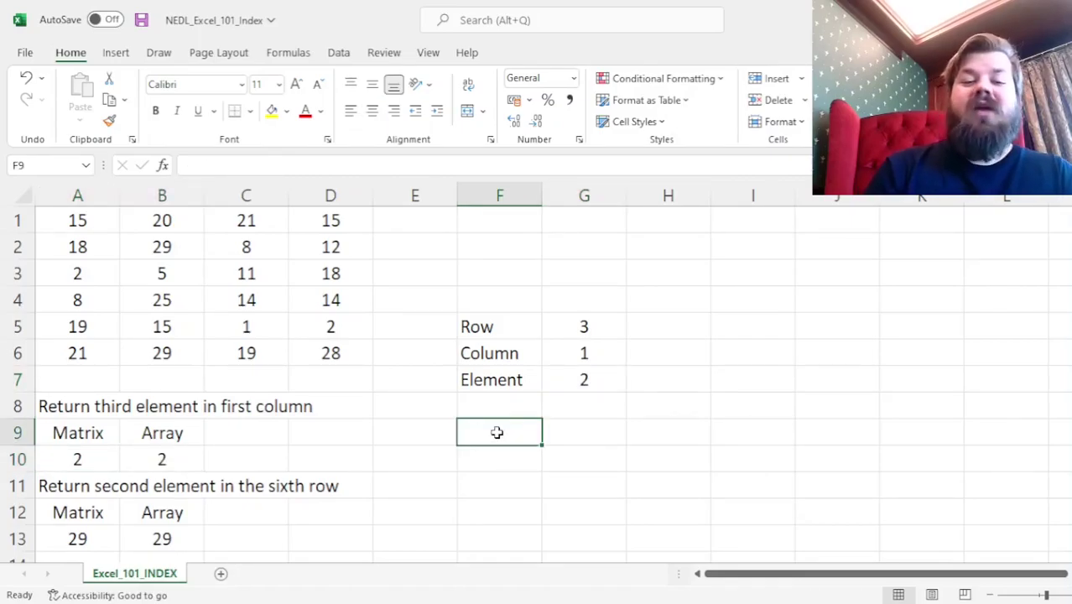